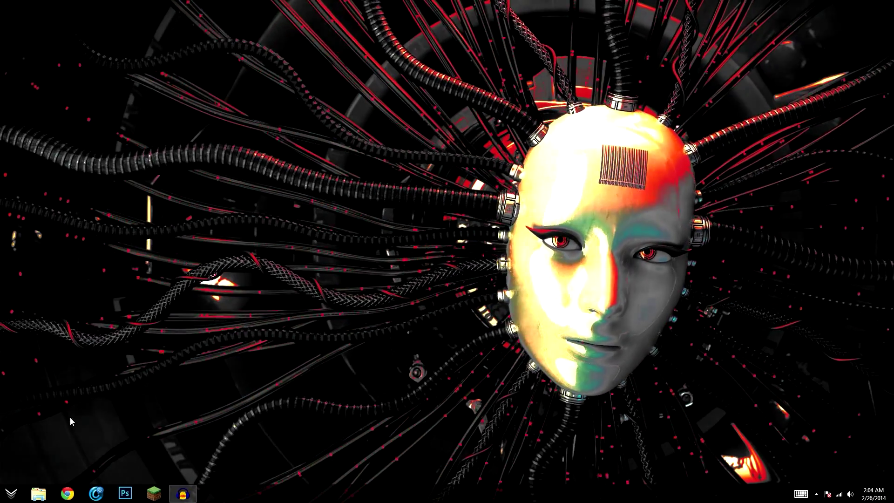
Open This PC, note the Corsair SSD C: drive has 990 MB free of 55.8 GB, then close it.
{"action": "key", "text": "super"}
{"action": "left_click", "coordinate": [131, 378]}
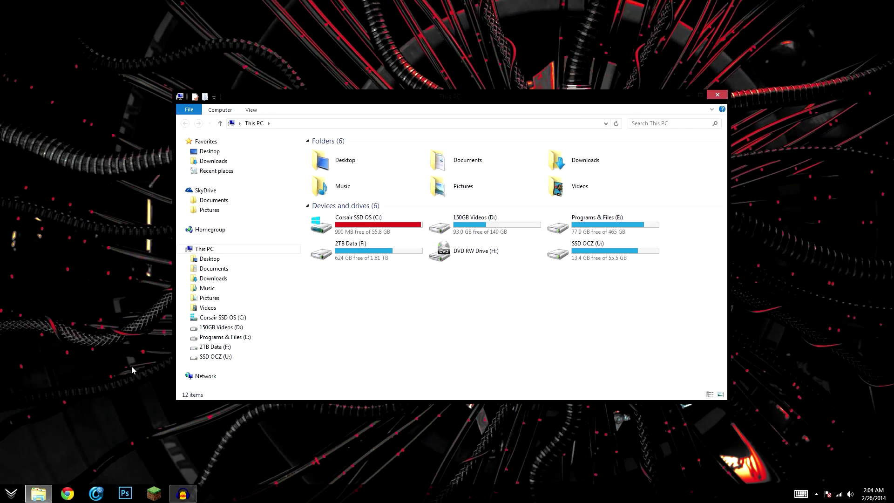
{"action": "left_click", "coordinate": [363, 225]}
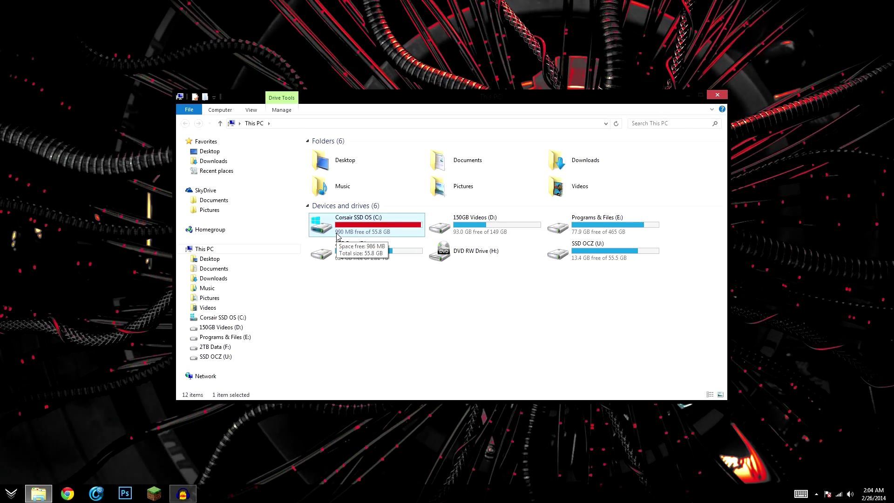
{"action": "left_click", "coordinate": [410, 338]}
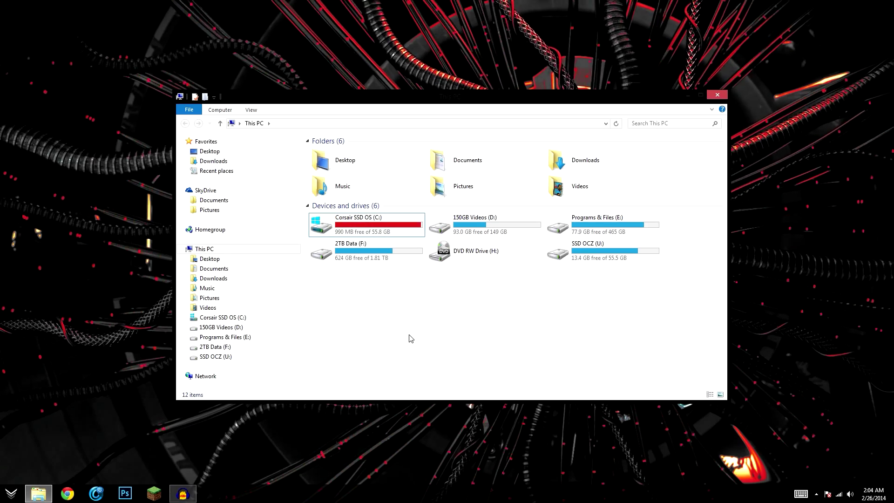
{"action": "left_click", "coordinate": [380, 229]}
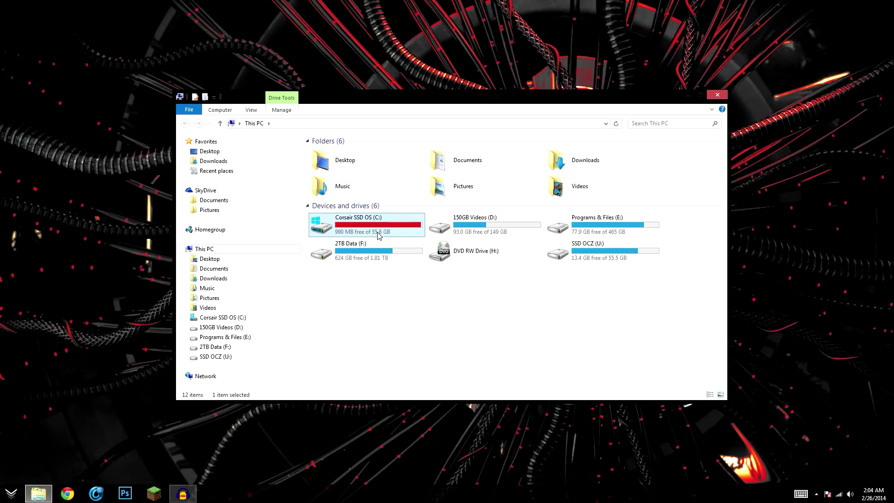
{"action": "left_click", "coordinate": [461, 321]}
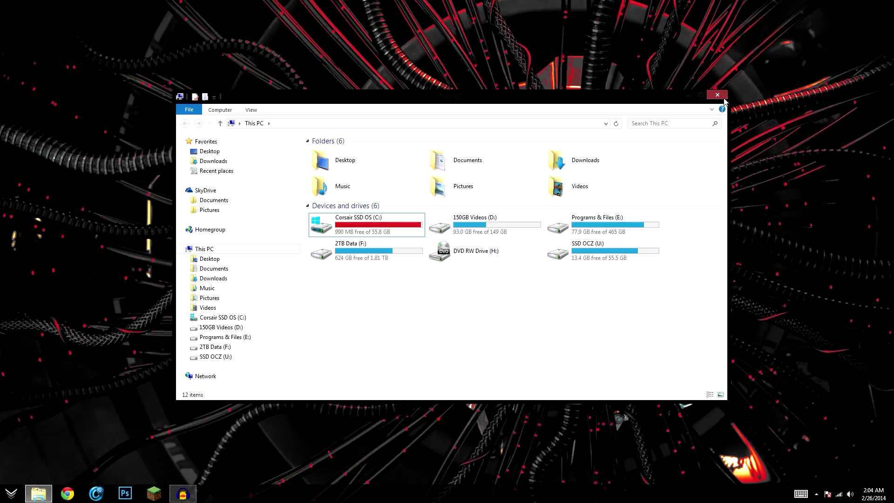
{"action": "left_click", "coordinate": [717, 95]}
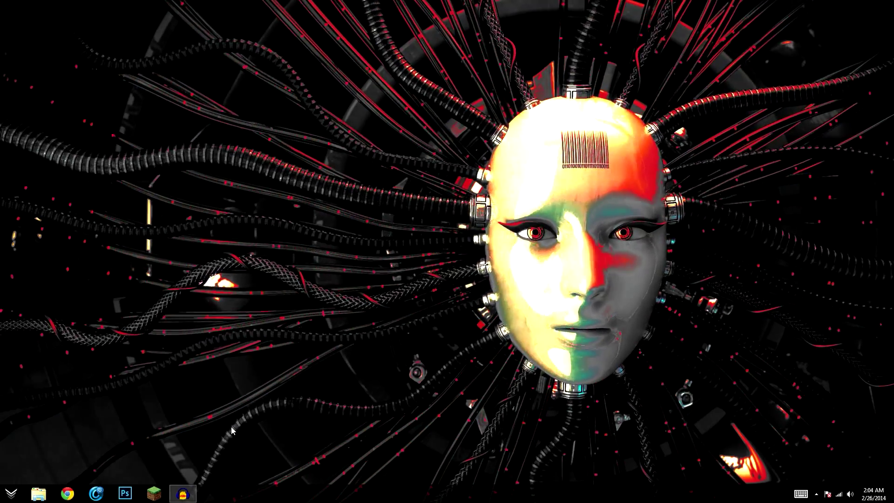
Search Start for cmd and run cmd.exe as administrator.
{"action": "left_click", "coordinate": [10, 492]}
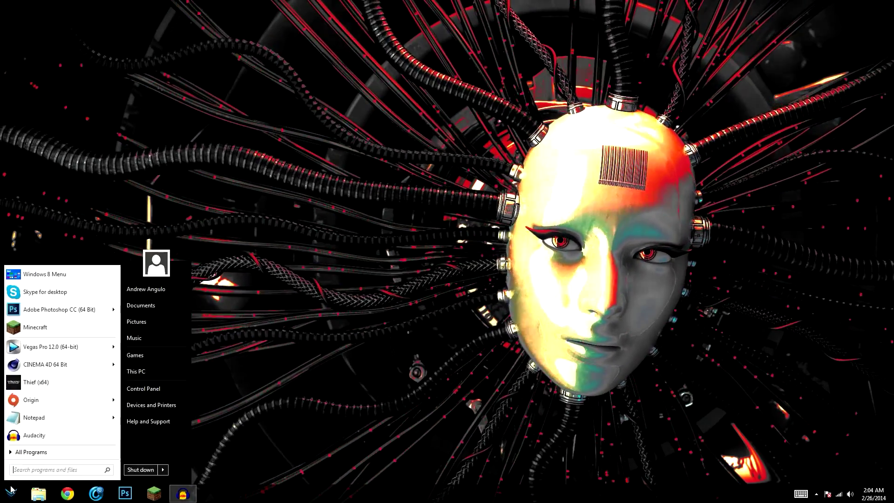
{"action": "type", "text": "cmd"}
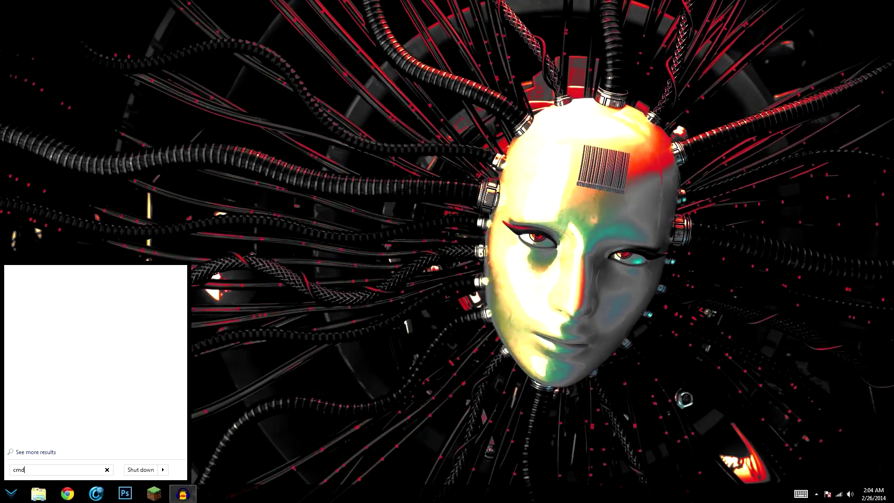
{"action": "right_click", "coordinate": [31, 283]}
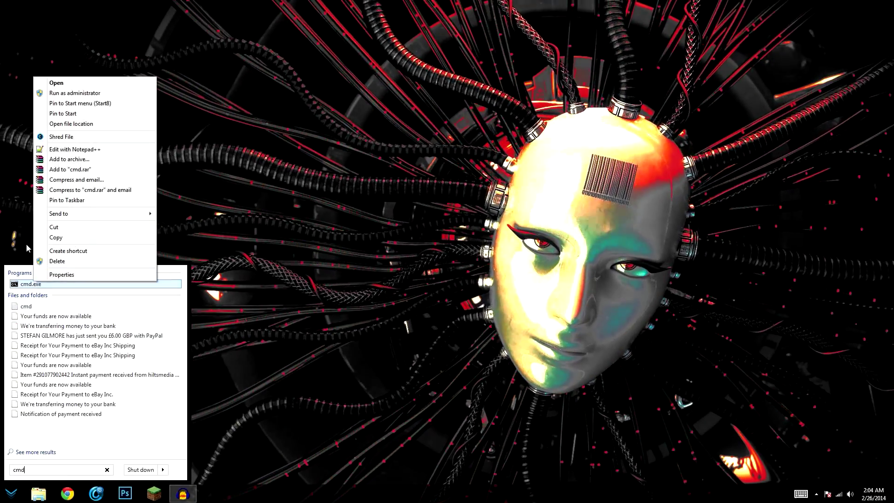
{"action": "left_click", "coordinate": [75, 93]}
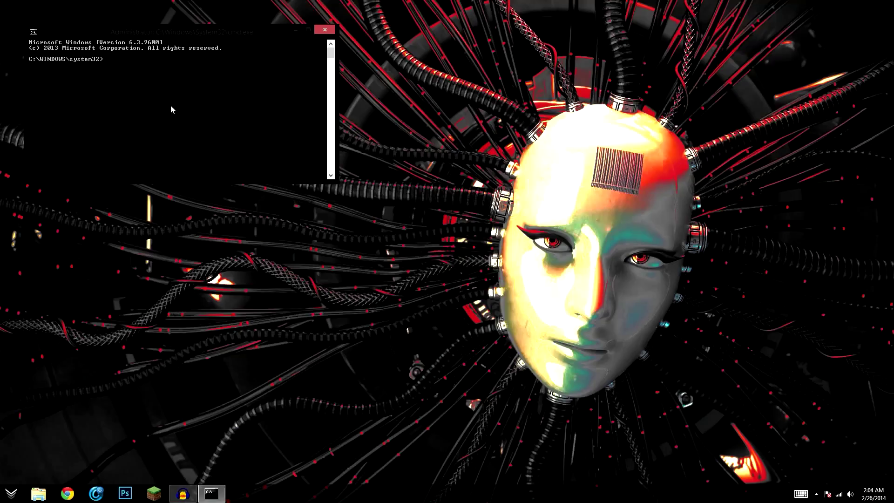
Paste 'powercfg.exe /hibernate on' at the admin prompt and change it to 'off'.
{"action": "left_click_drag", "start_coordinate": [192, 30], "coordinate": [262, 235]}
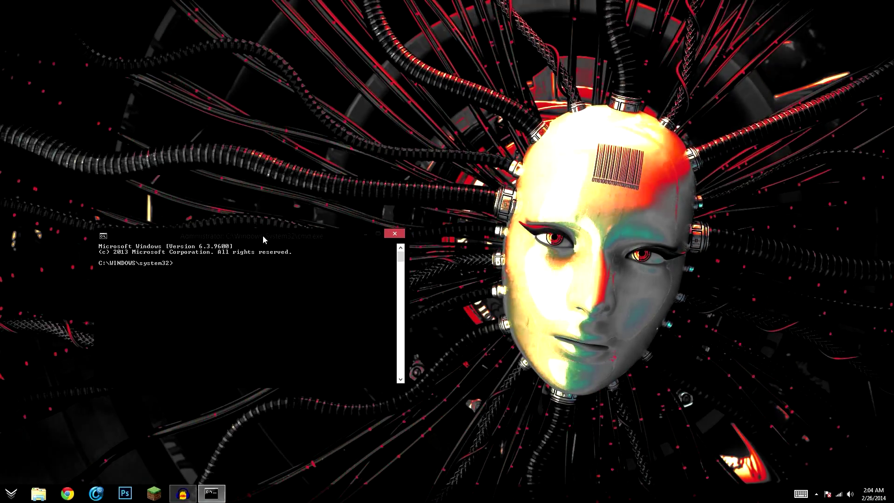
{"action": "right_click", "coordinate": [209, 283]}
{"action": "left_click", "coordinate": [168, 308]}
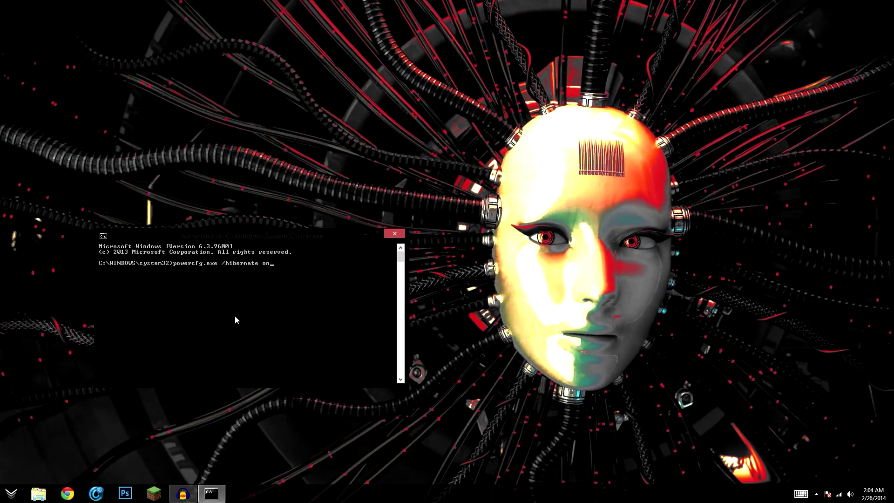
{"action": "key", "text": "BackSpace"}
{"action": "key", "text": "BackSpace"}
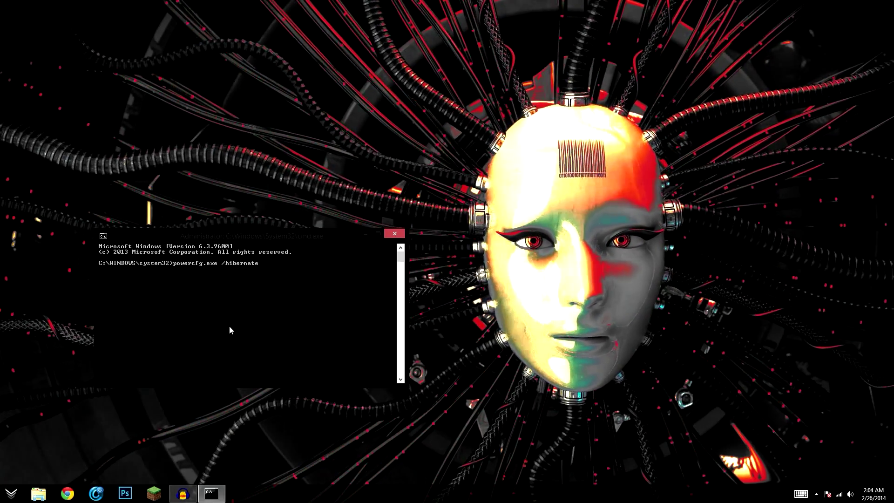
{"action": "type", "text": " off"}
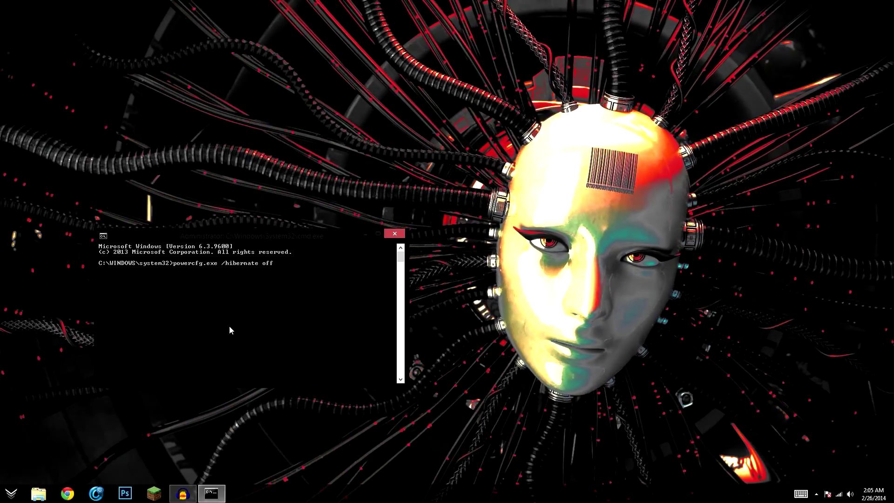
Open This PC and snap it to the right half of the screen.
{"action": "left_click", "coordinate": [11, 494]}
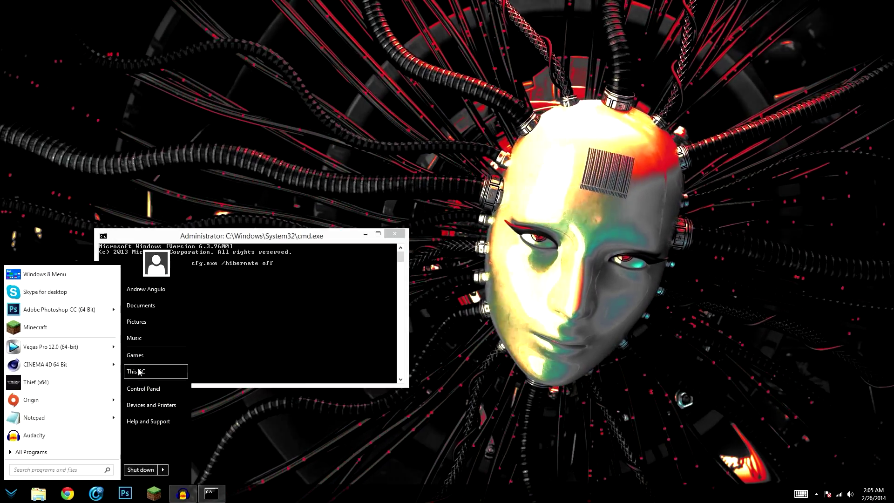
{"action": "left_click", "coordinate": [309, 316]}
{"action": "left_click_drag", "start_coordinate": [468, 101], "coordinate": [889, 180]}
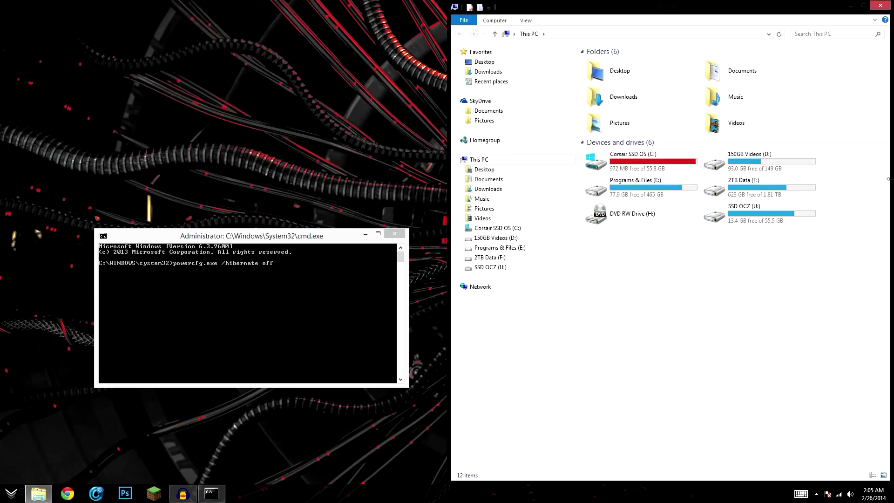
Run powercfg.exe /hibernate off and confirm C: now has 13.7 GB free of 55.8 GB.
{"action": "left_click", "coordinate": [271, 317]}
{"action": "key", "text": "Return"}
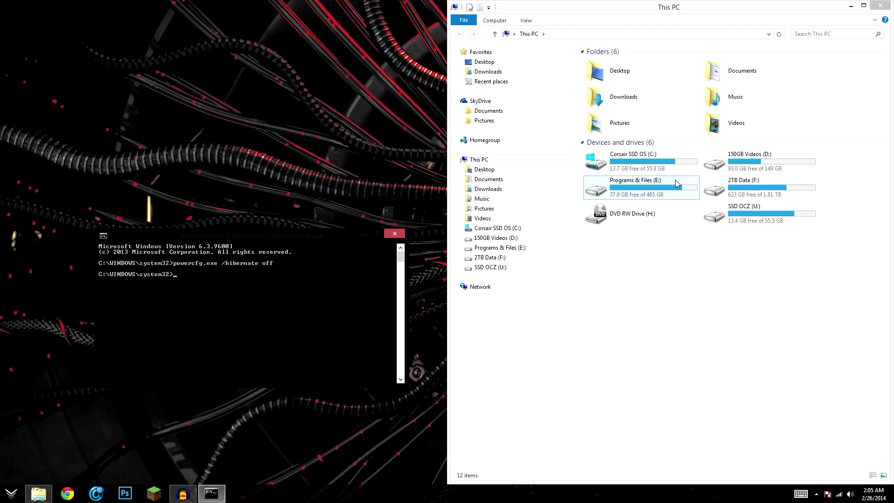
{"action": "left_click", "coordinate": [629, 164]}
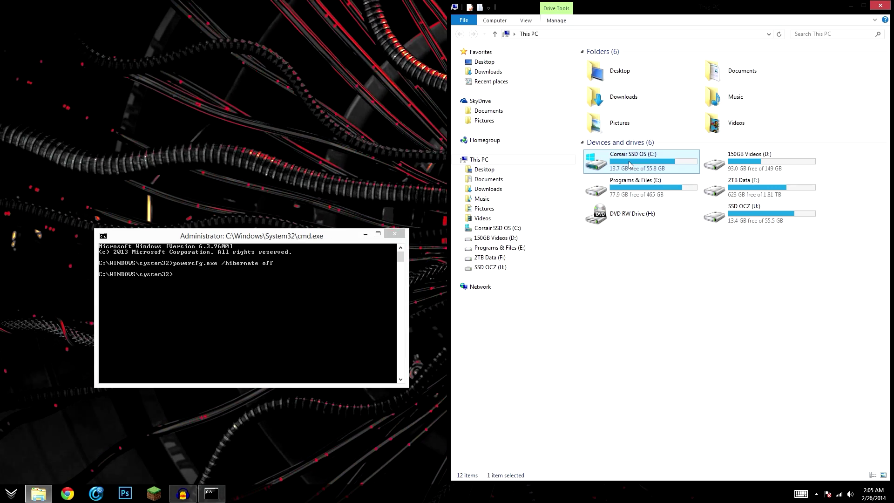
{"action": "left_click", "coordinate": [171, 323]}
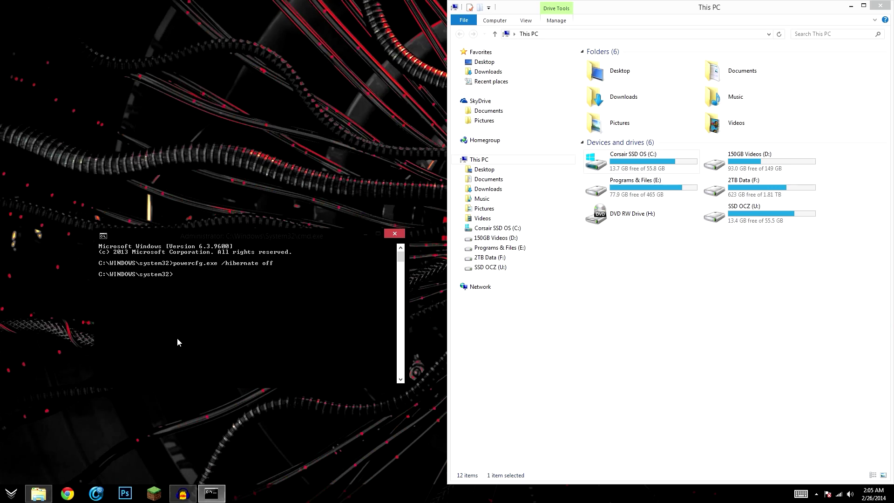